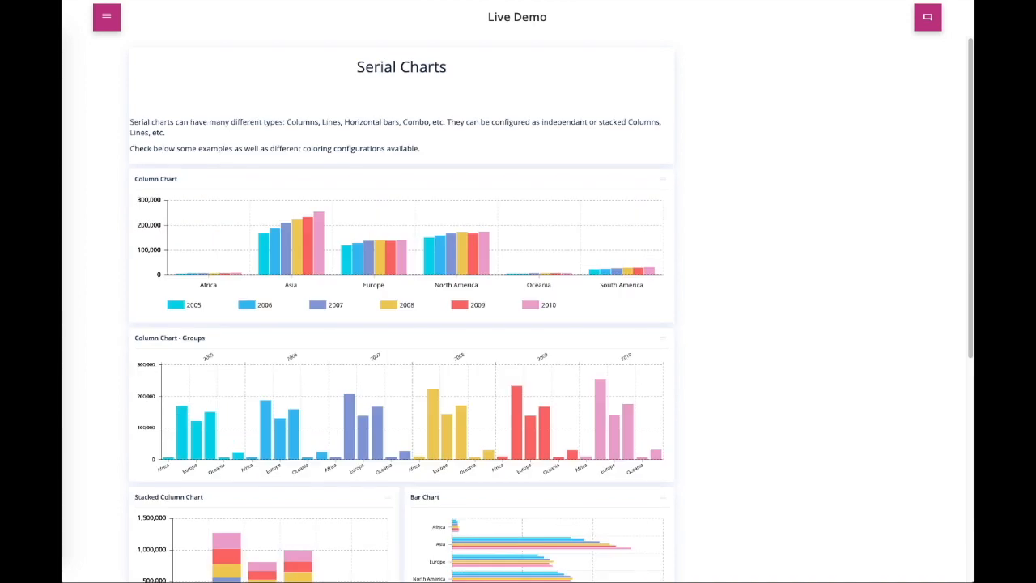
scroll(458, 229, down, 5)
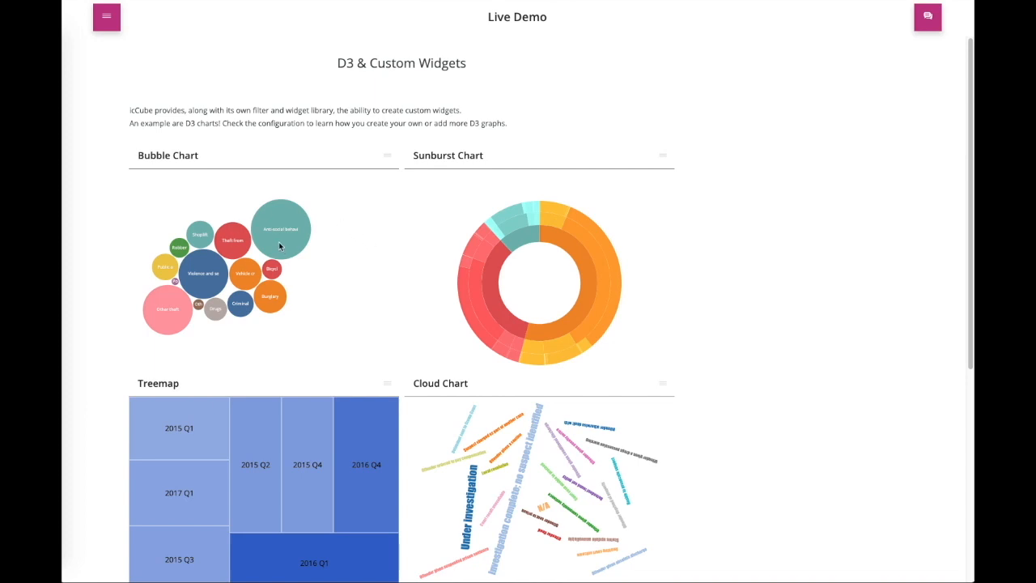
mouse_move(499, 257)
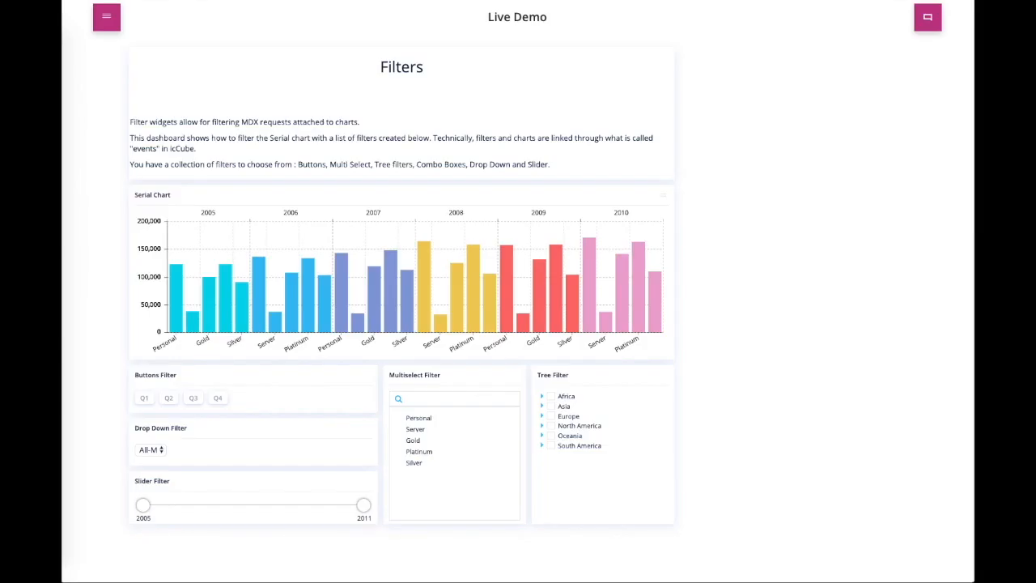
- Filter the demo serial chart to quarters Q3 and Q4 and products Server and Gold, and raise the year range's start
click(217, 397)
click(193, 398)
click(429, 431)
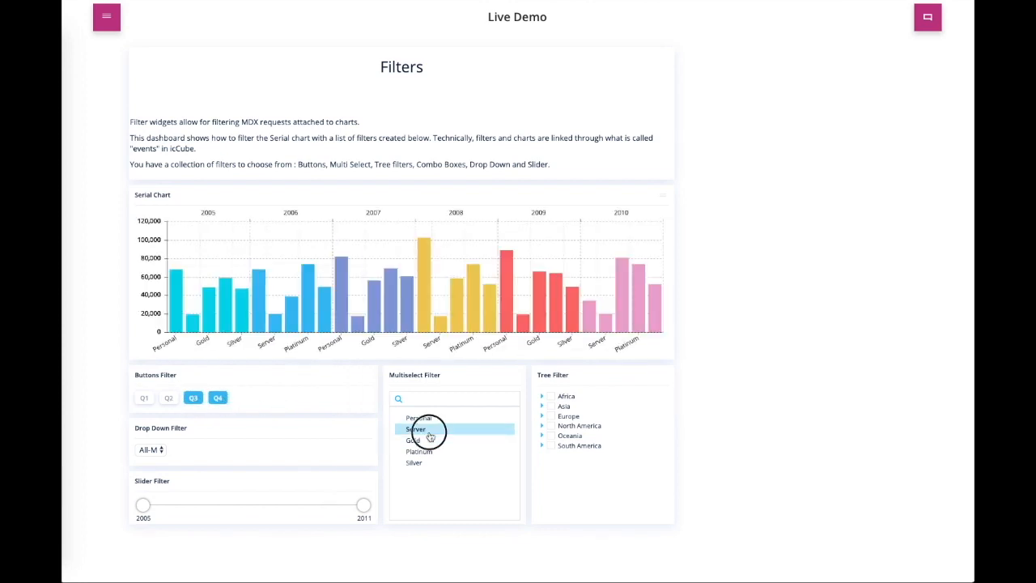
click(430, 445)
drag(142, 510, 216, 510)
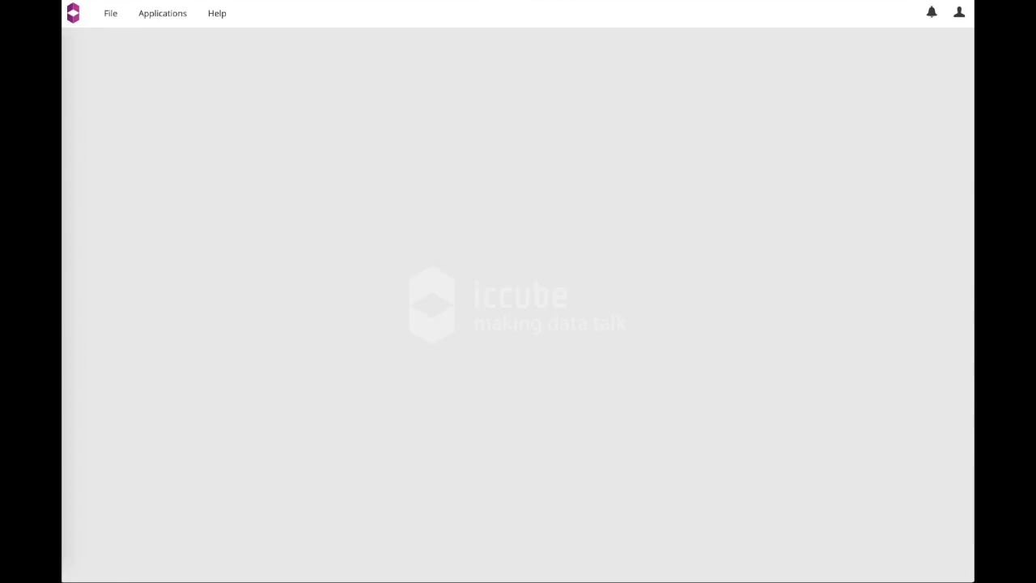
- Create a new report with the Sales schema, Sales cube, Status theme and No Action click behavior
click(109, 15)
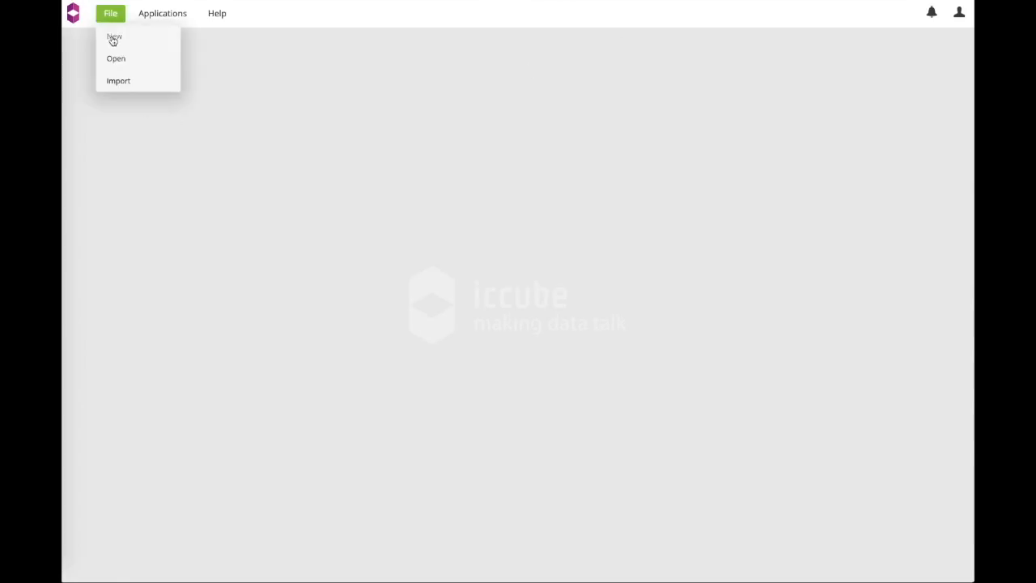
click(108, 35)
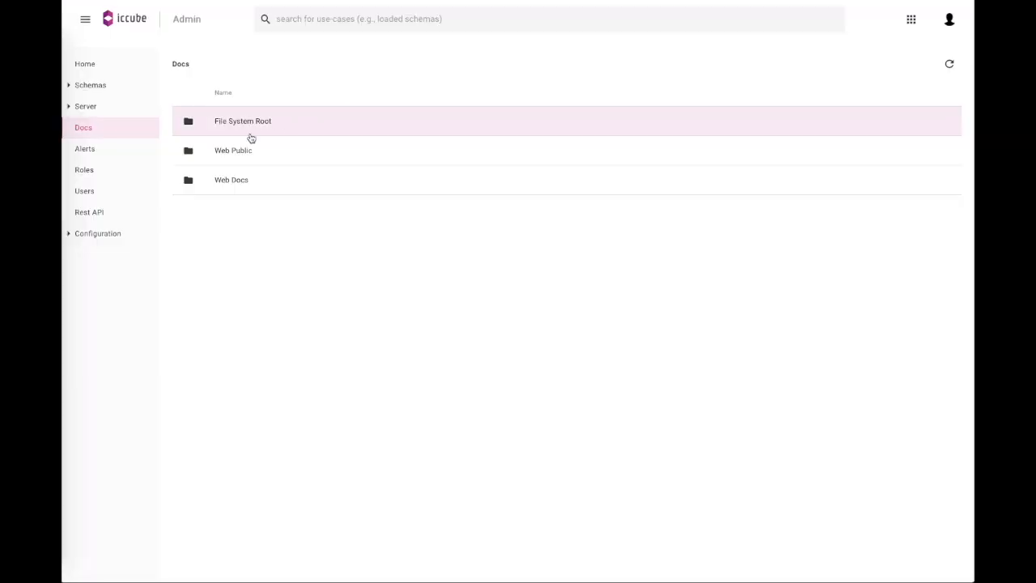
click(188, 150)
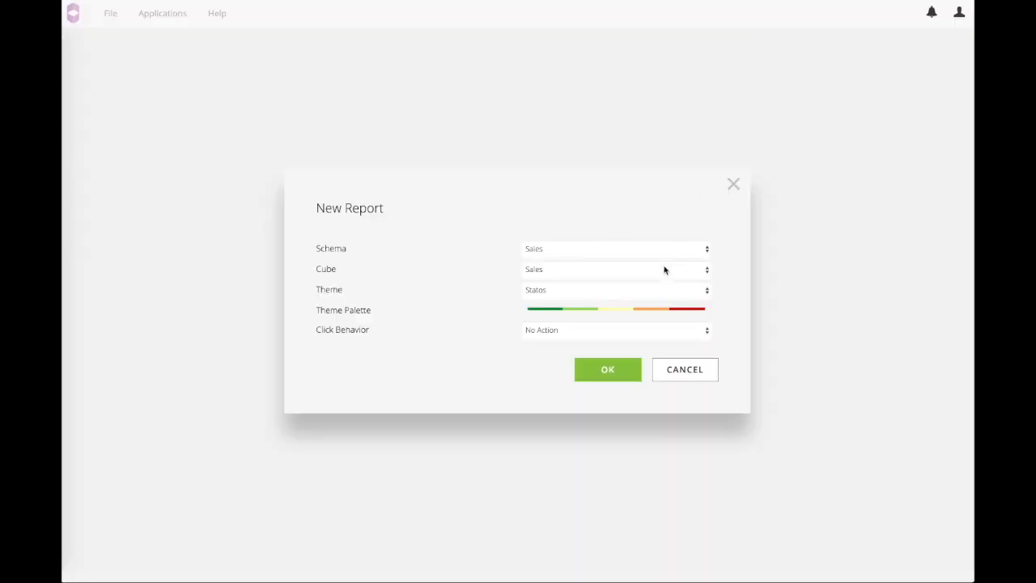
click(620, 373)
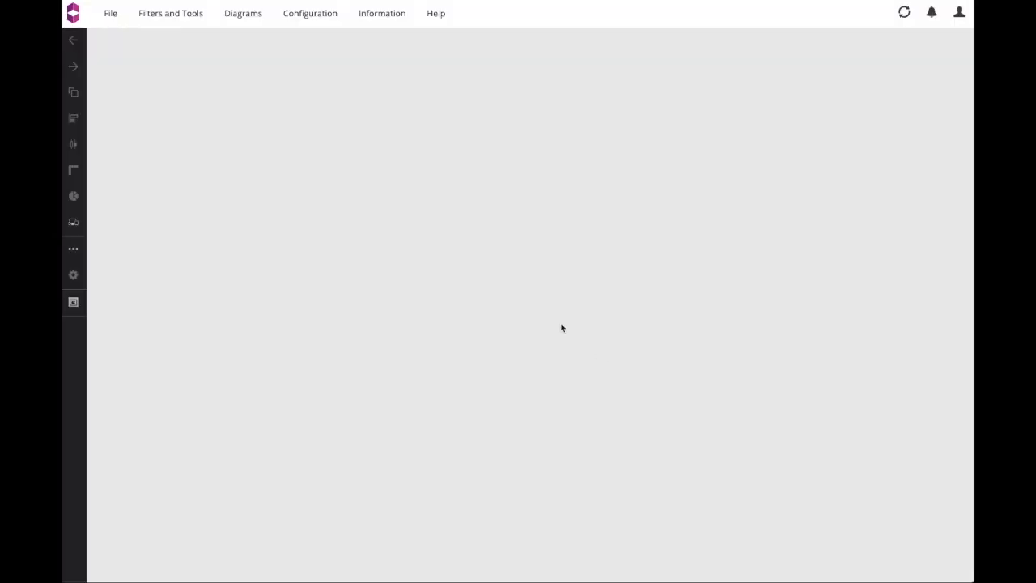
- Add a chart widget to the empty report and enlarge it
click(243, 15)
drag(244, 46, 220, 64)
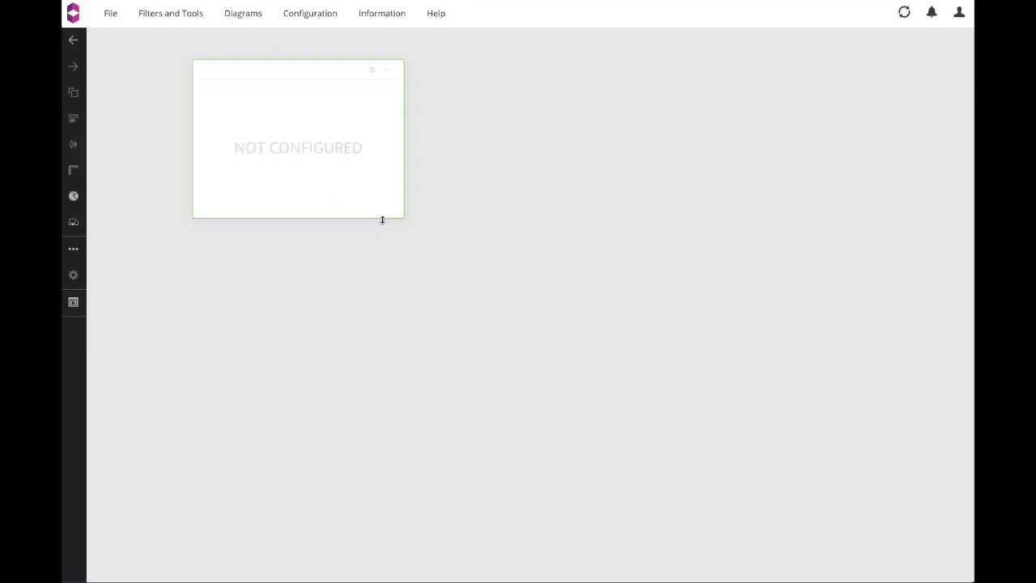
drag(402, 216, 562, 323)
- Open the widget's settings and examine its general, data, rendering, navigation, event, filtering and JavaScript hook options
click(543, 72)
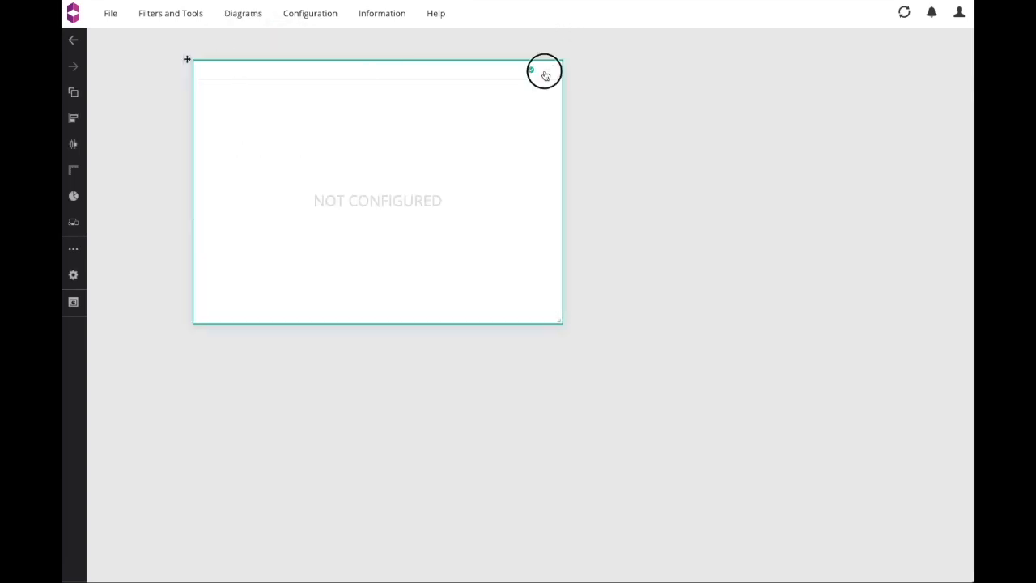
click(572, 82)
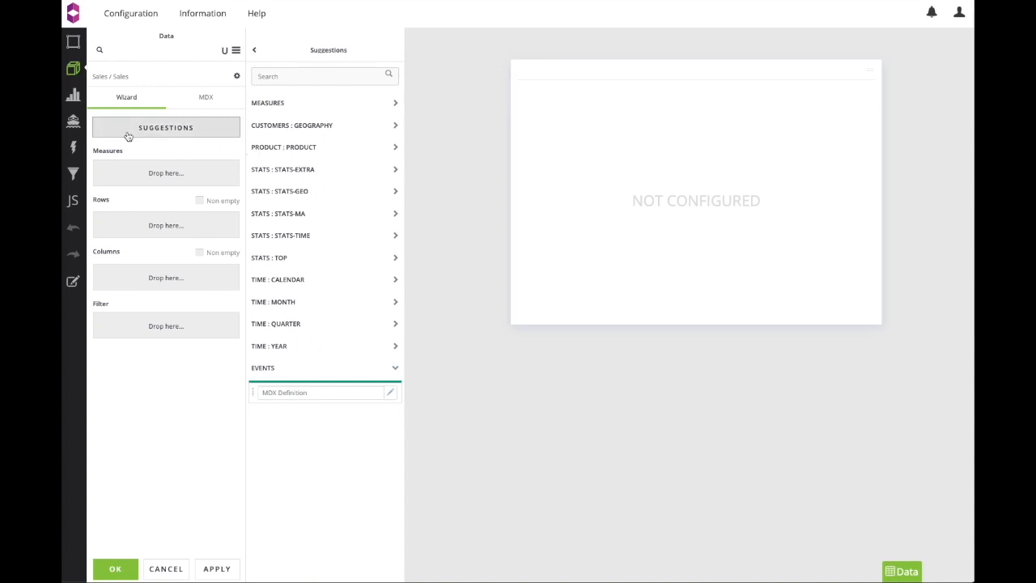
click(73, 43)
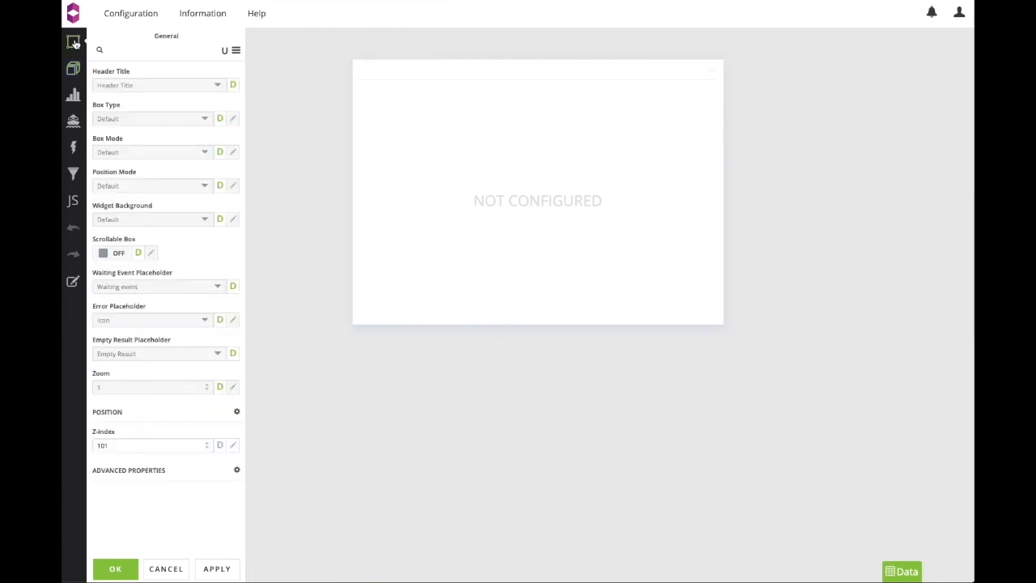
click(73, 68)
click(75, 99)
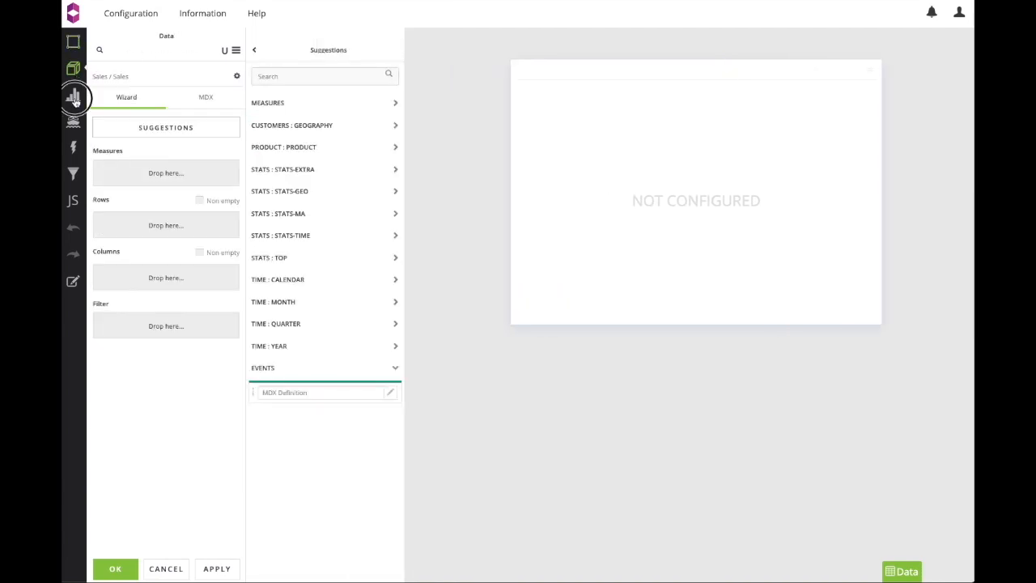
click(73, 121)
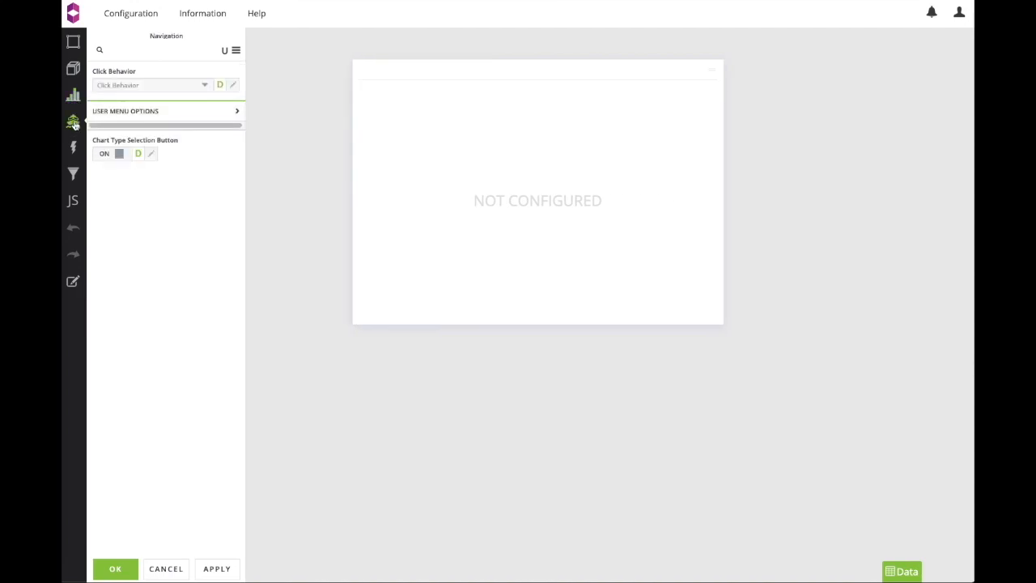
click(73, 147)
click(75, 173)
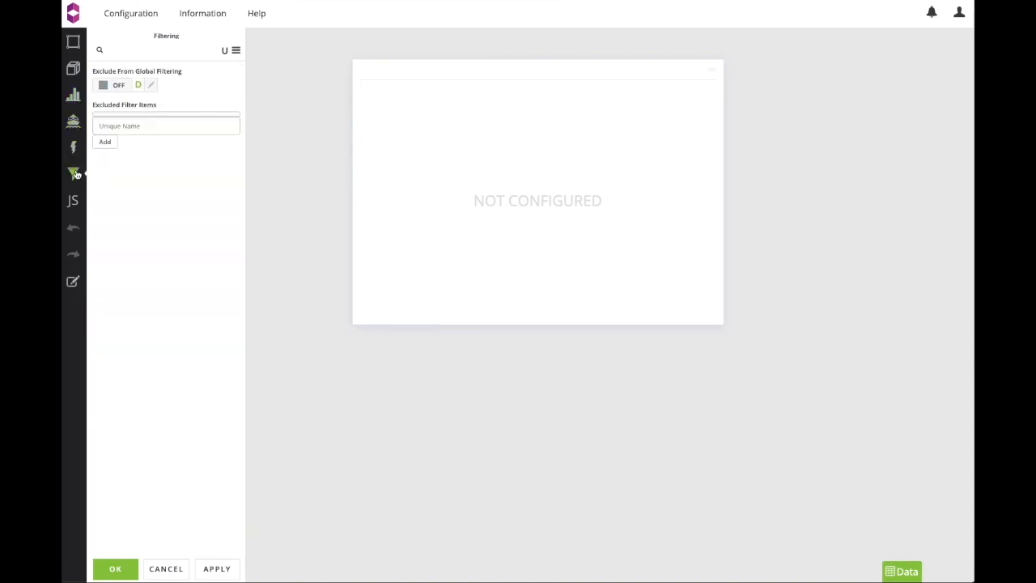
click(73, 199)
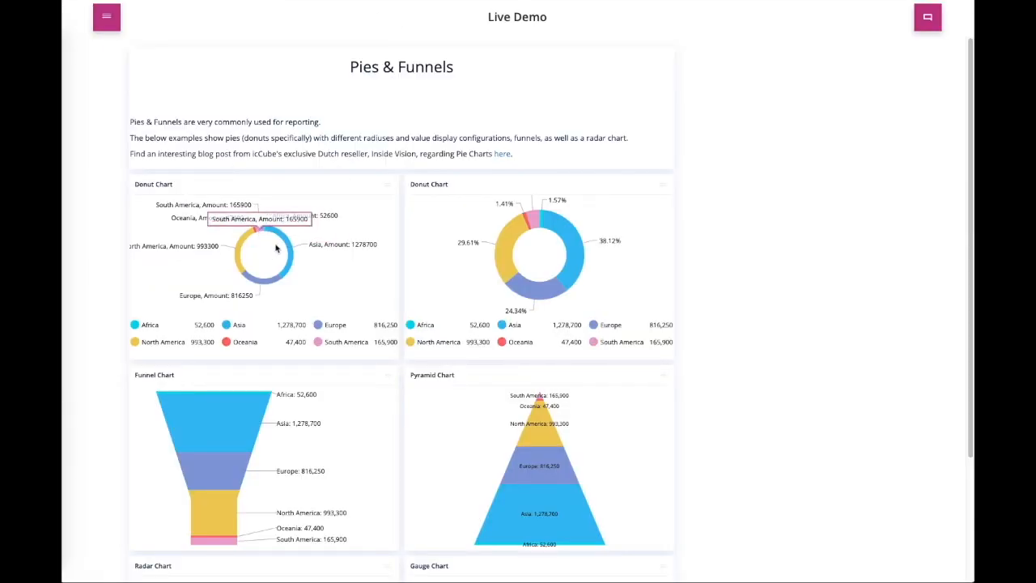
click(544, 1)
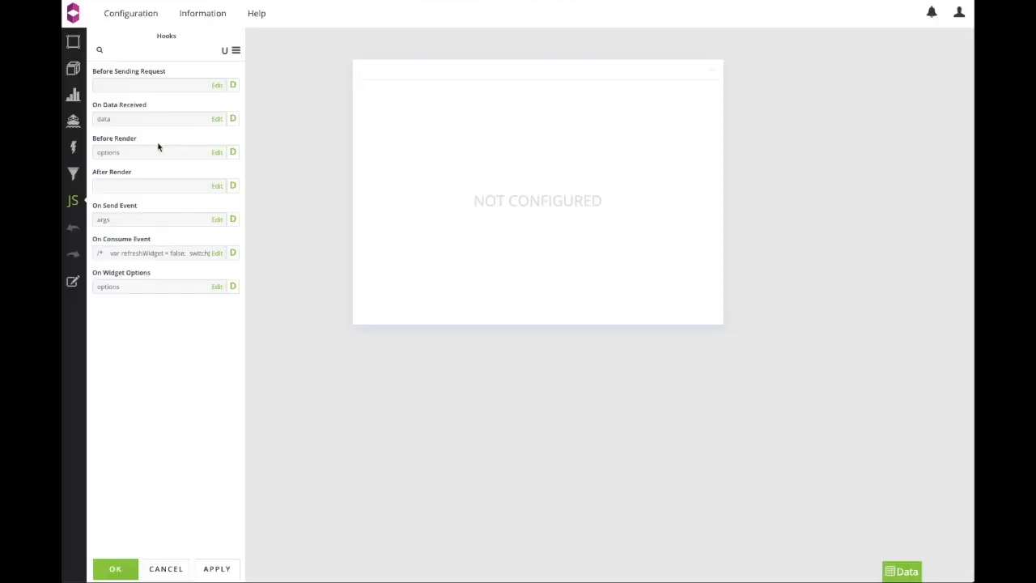
click(72, 95)
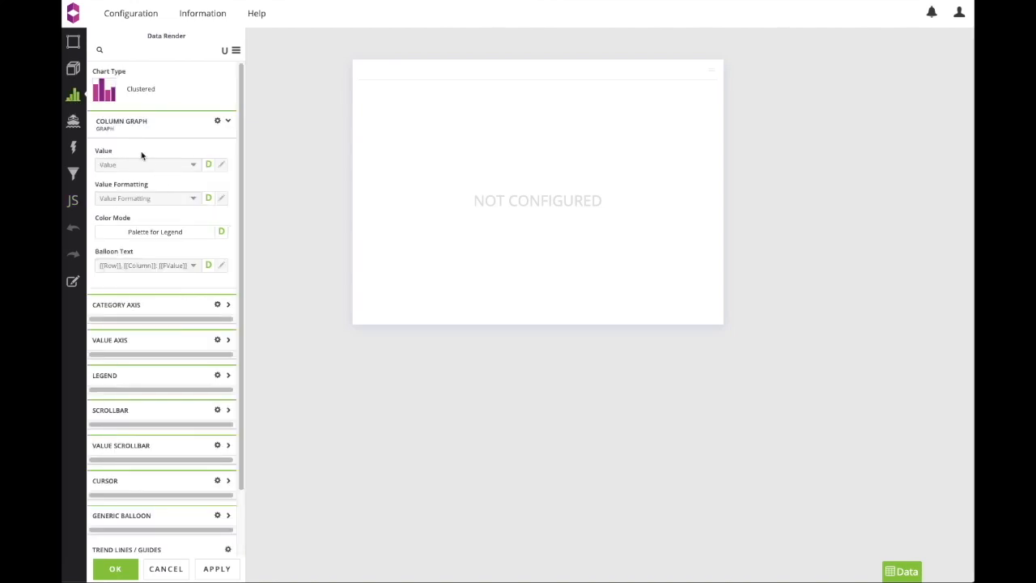
- Assign the Geography level Region to the chart's rows and Amount as its measure, and apply the query
click(73, 69)
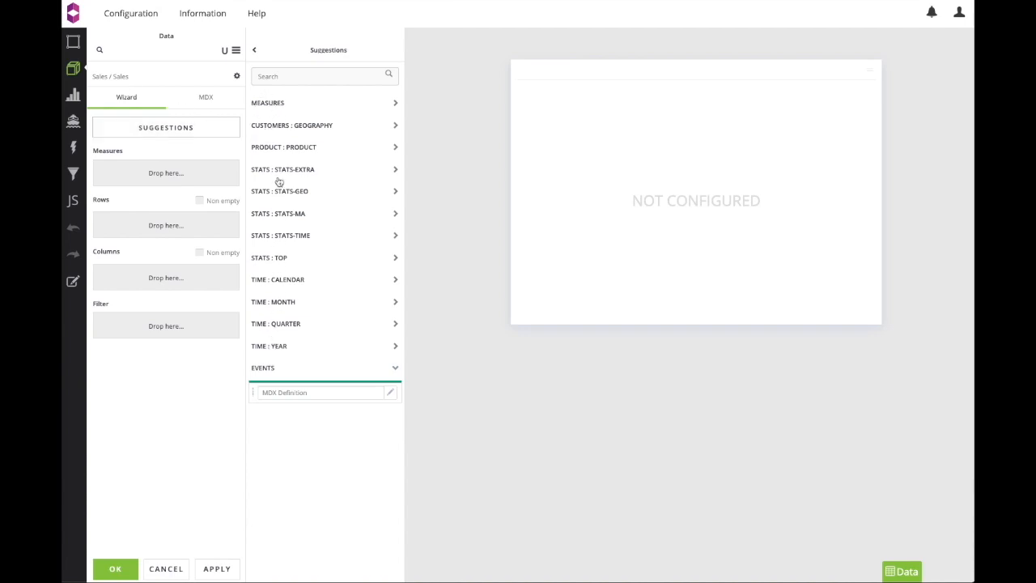
click(275, 136)
drag(279, 189, 217, 216)
click(270, 109)
drag(269, 125, 174, 178)
click(215, 566)
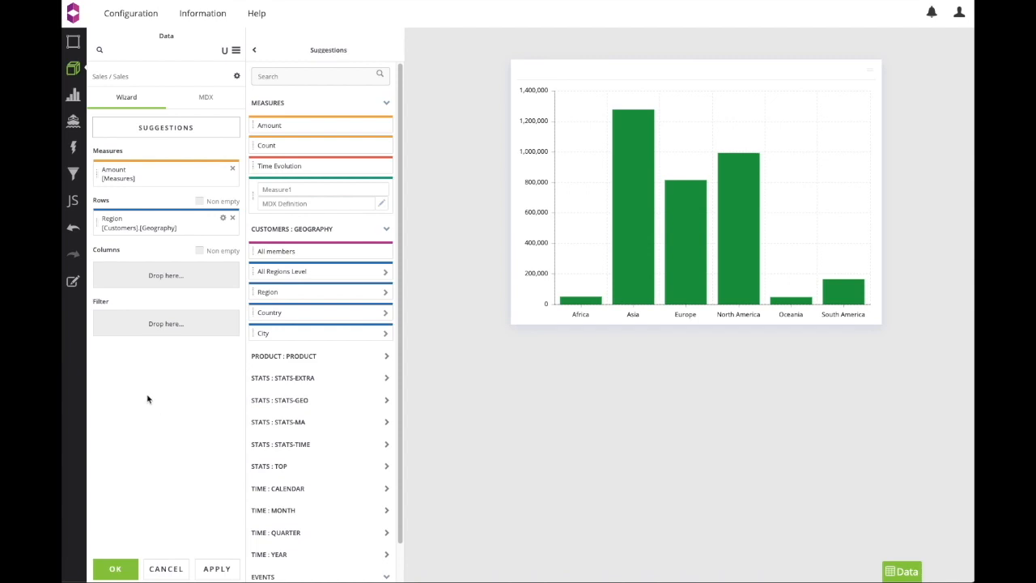
- Inspect the generated MDX statement in the query editor without changing it, and return to the query wizard
click(207, 98)
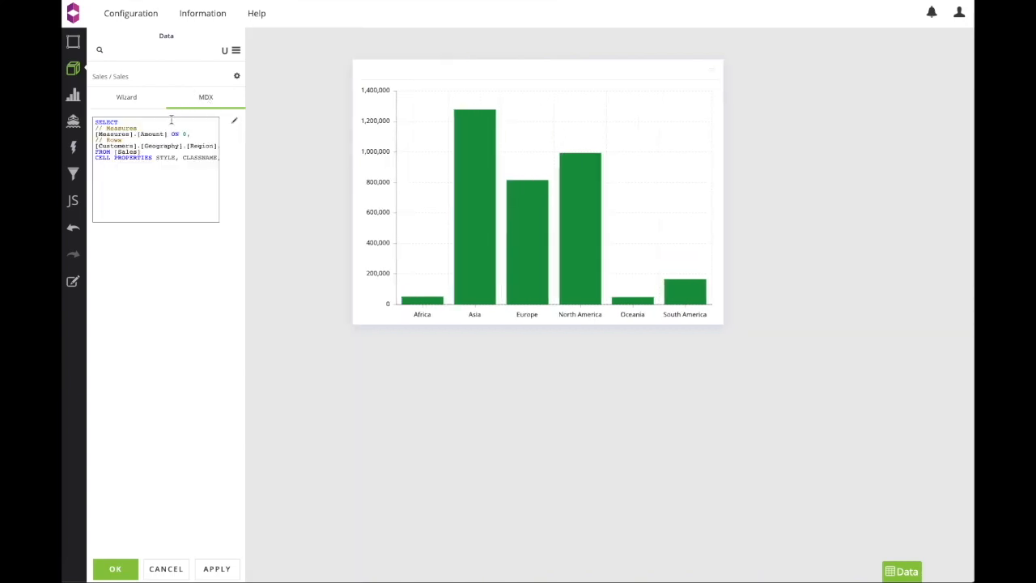
click(234, 121)
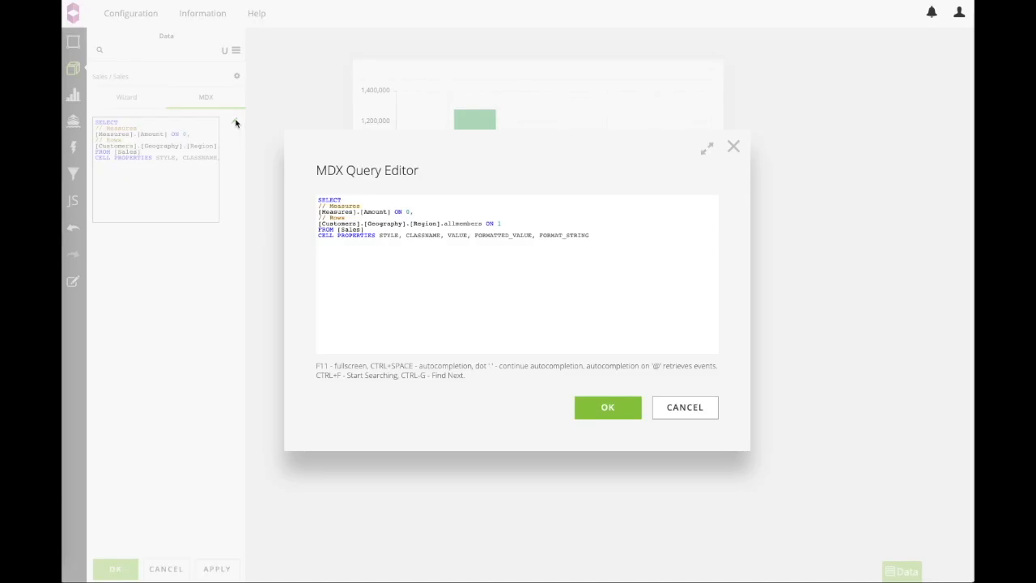
click(684, 408)
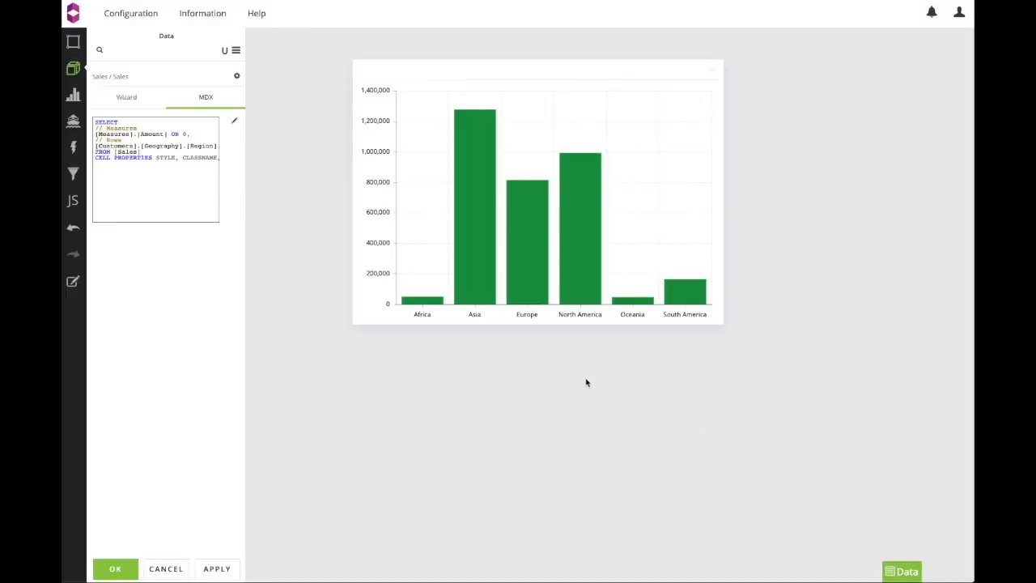
click(130, 99)
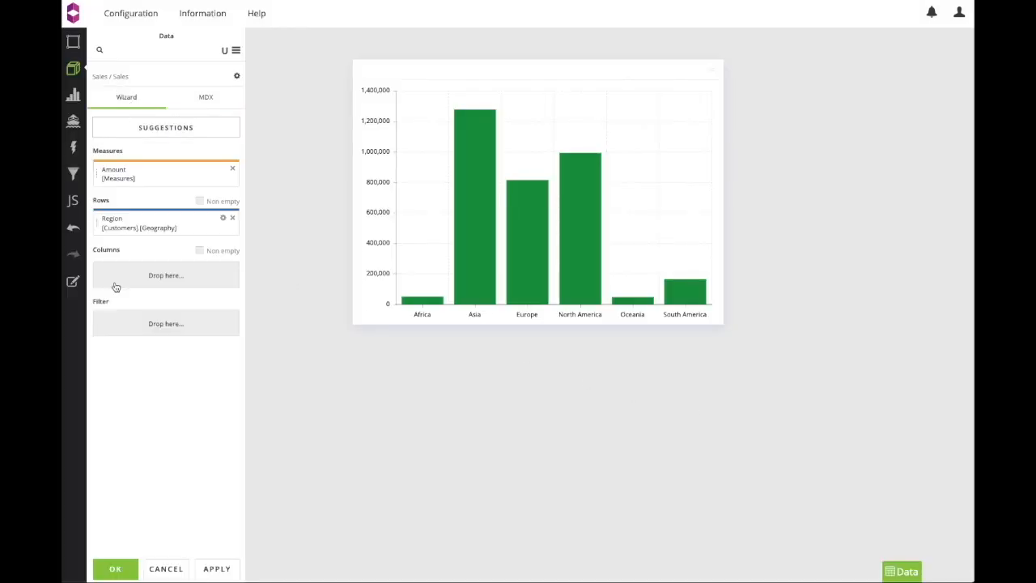
- Accept the chart configuration and move the chart towards the middle of the report page
click(121, 568)
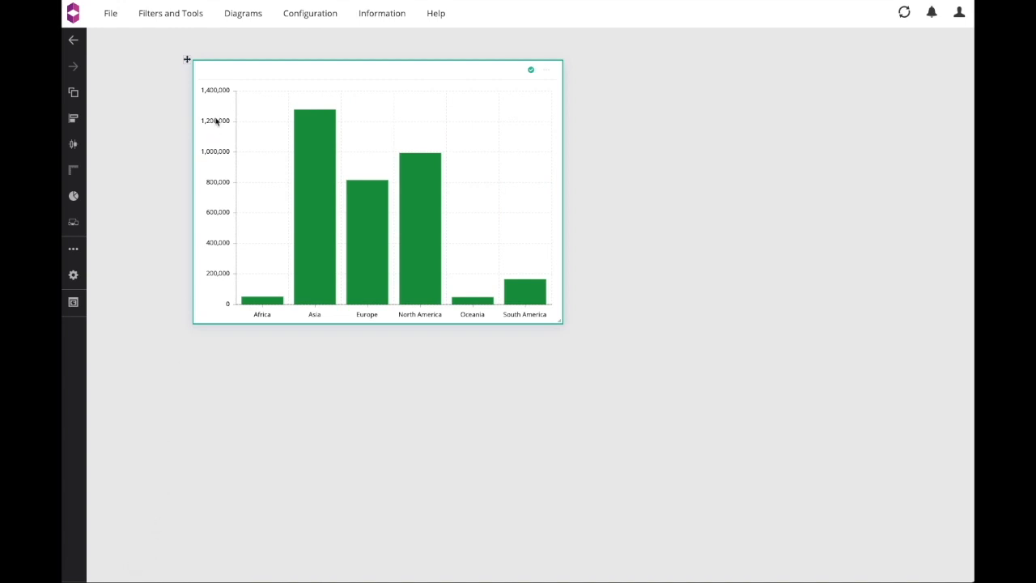
drag(225, 73, 383, 73)
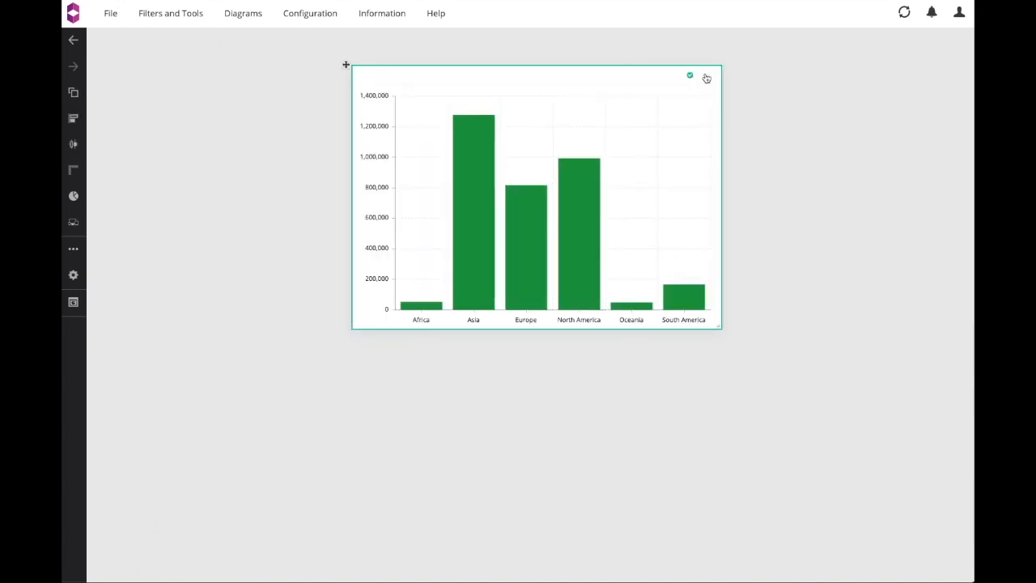
- Reopen the chart's data settings, add the Product level Category to the rows after Region, and apply the query
click(705, 77)
click(726, 83)
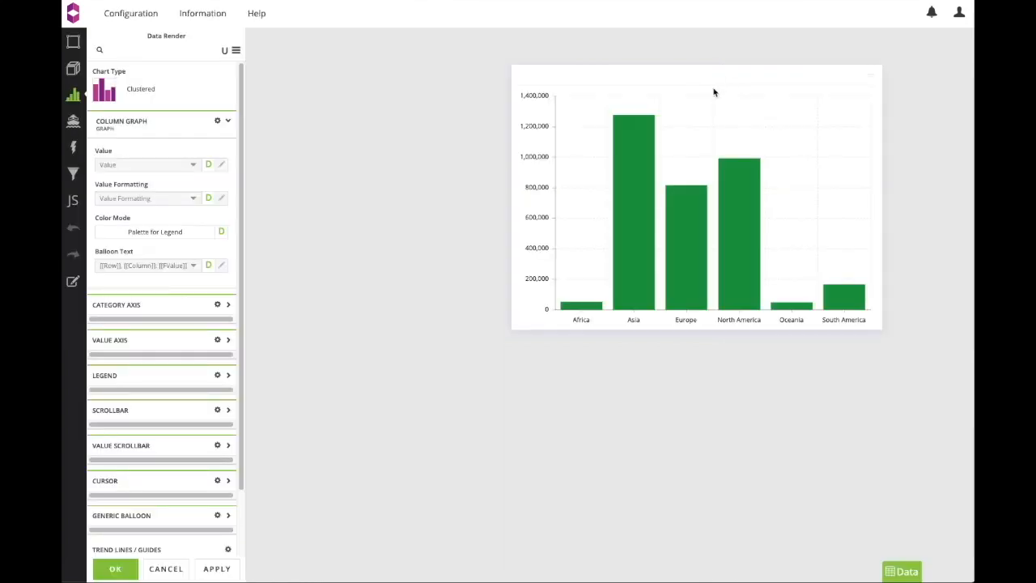
click(73, 69)
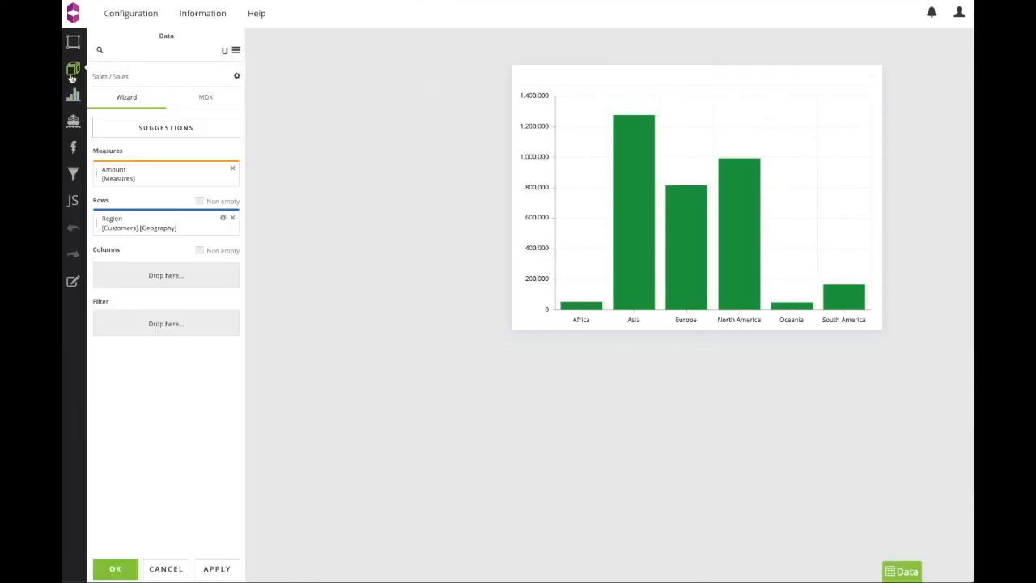
click(145, 281)
click(291, 149)
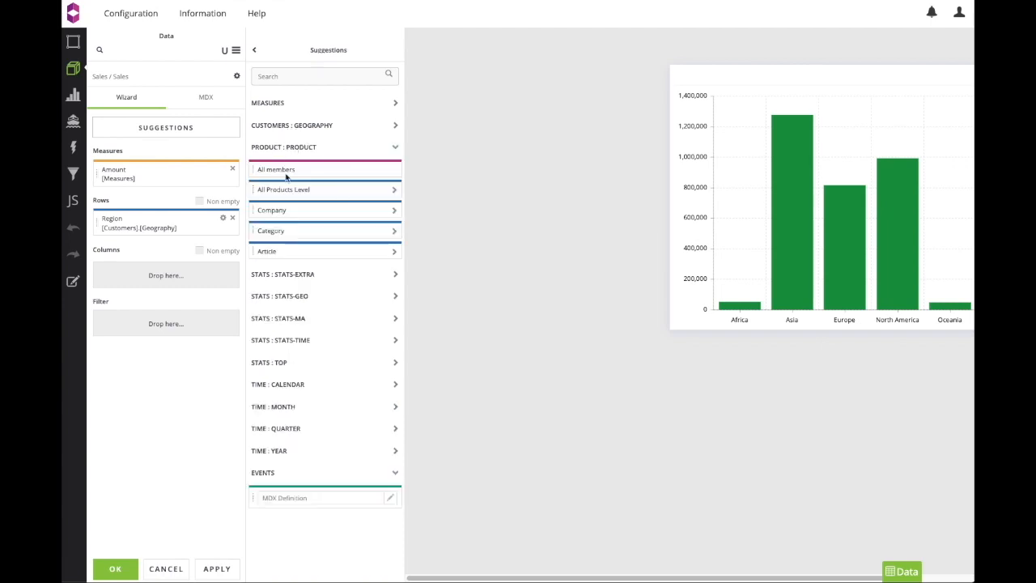
drag(275, 233, 177, 257)
click(217, 570)
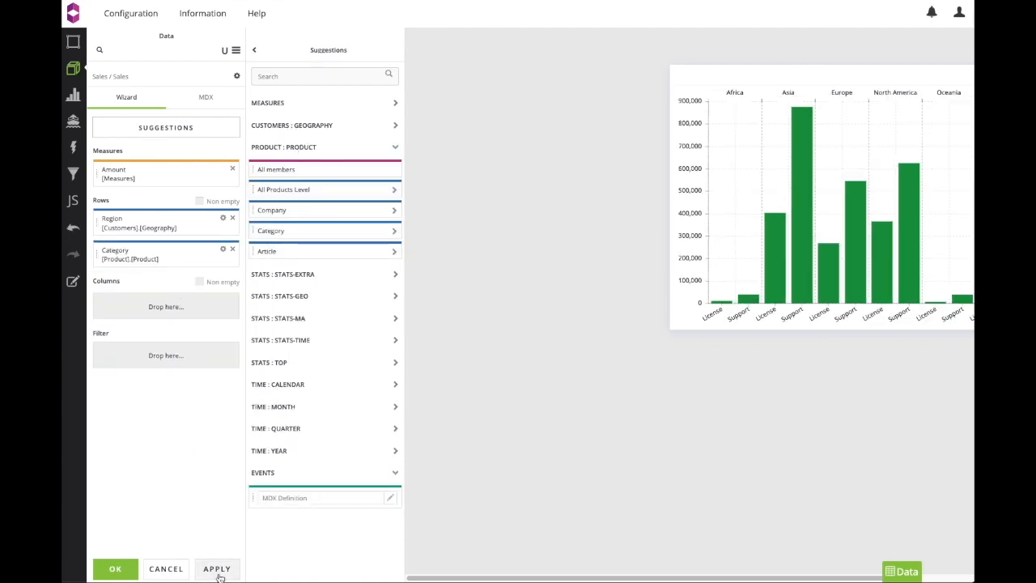
- Move Category from the chart's rows to its columns and apply the change
drag(490, 578, 575, 579)
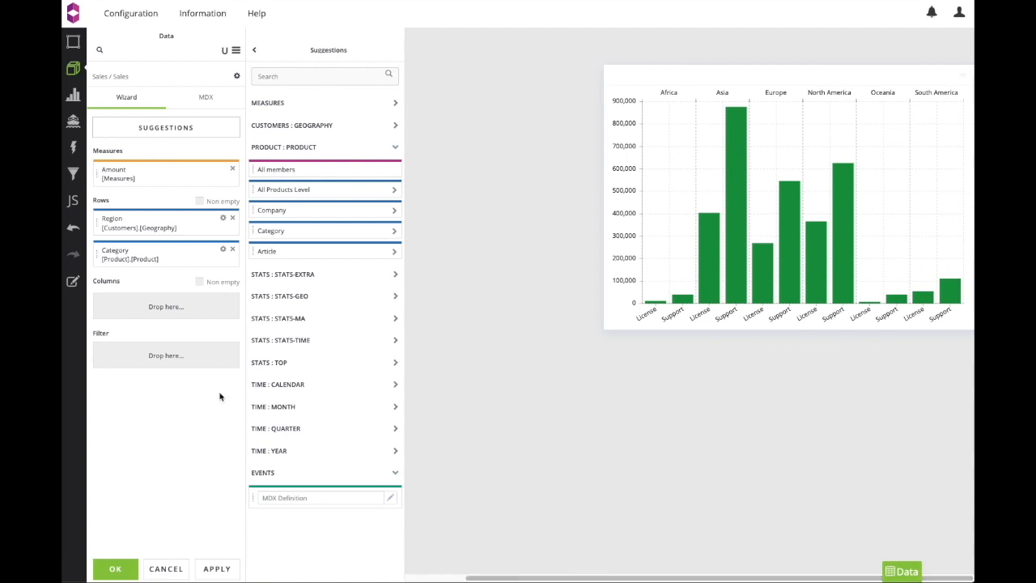
drag(118, 254, 119, 333)
click(217, 569)
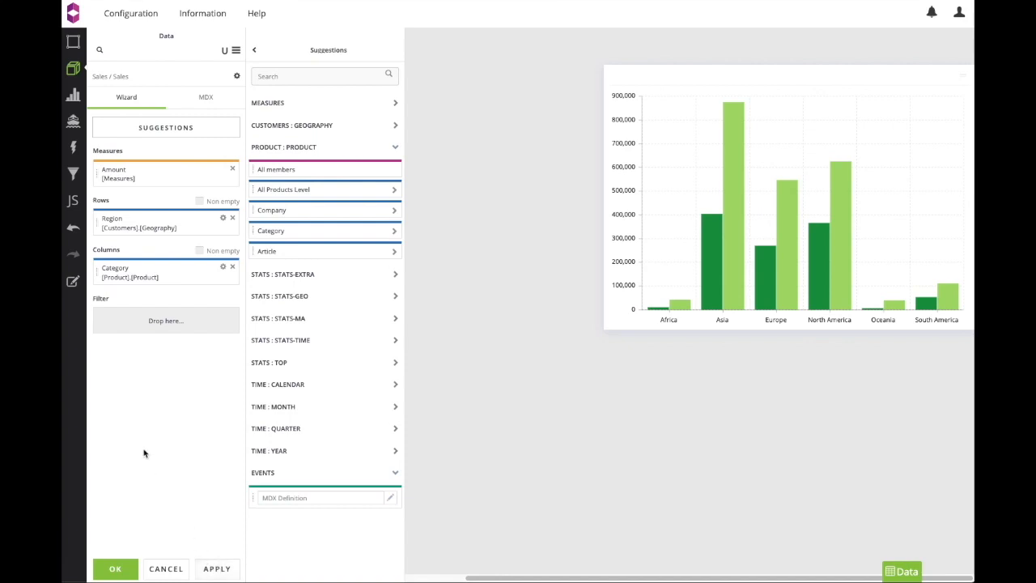
- Enable the chart's legend in the rendering options and apply the change
click(73, 95)
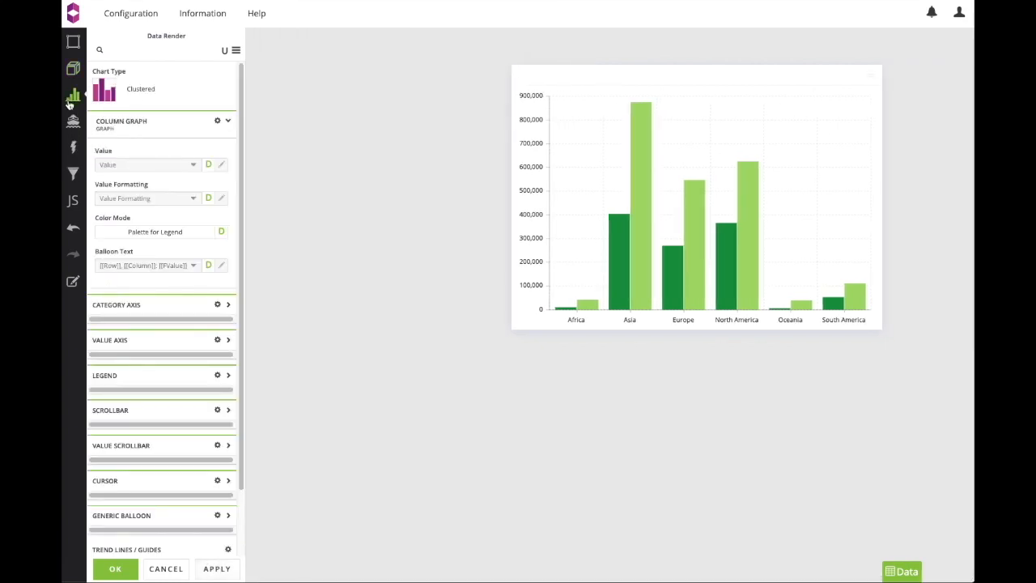
click(121, 375)
click(115, 411)
click(223, 569)
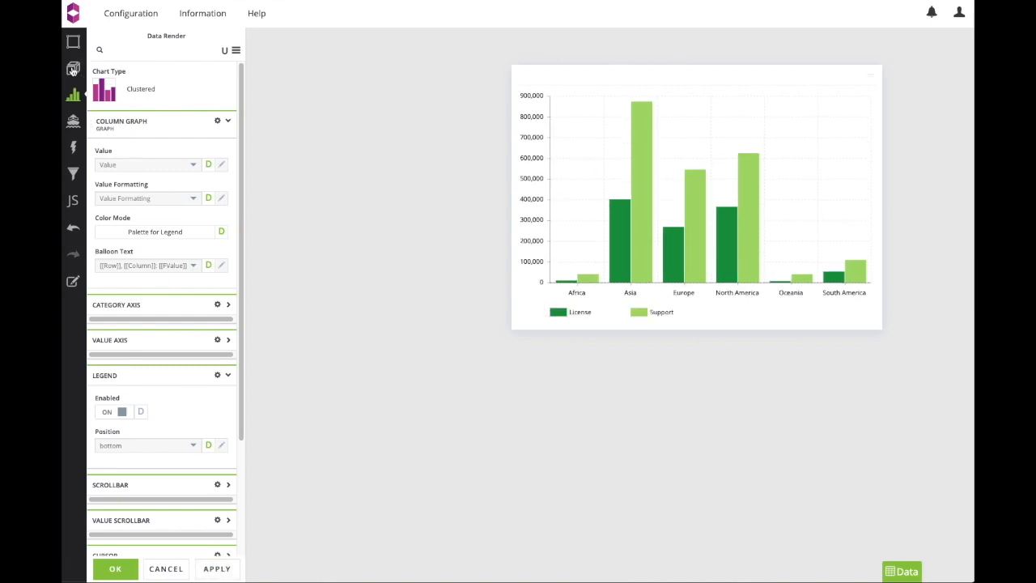
- Swap the chart's axes in its data settings, with Category as rows and Region as columns, and apply the change
click(73, 69)
drag(112, 276, 137, 328)
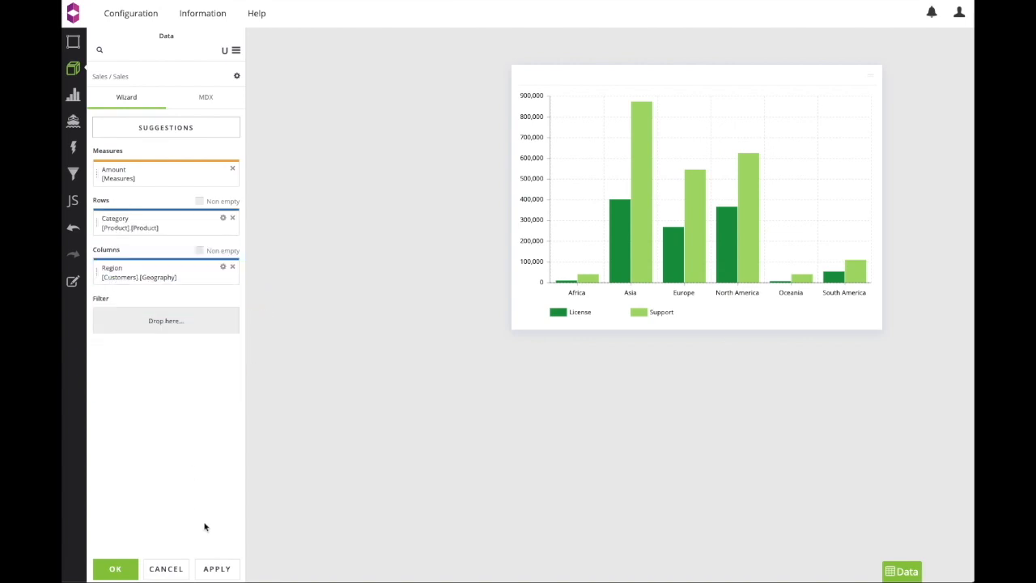
click(216, 568)
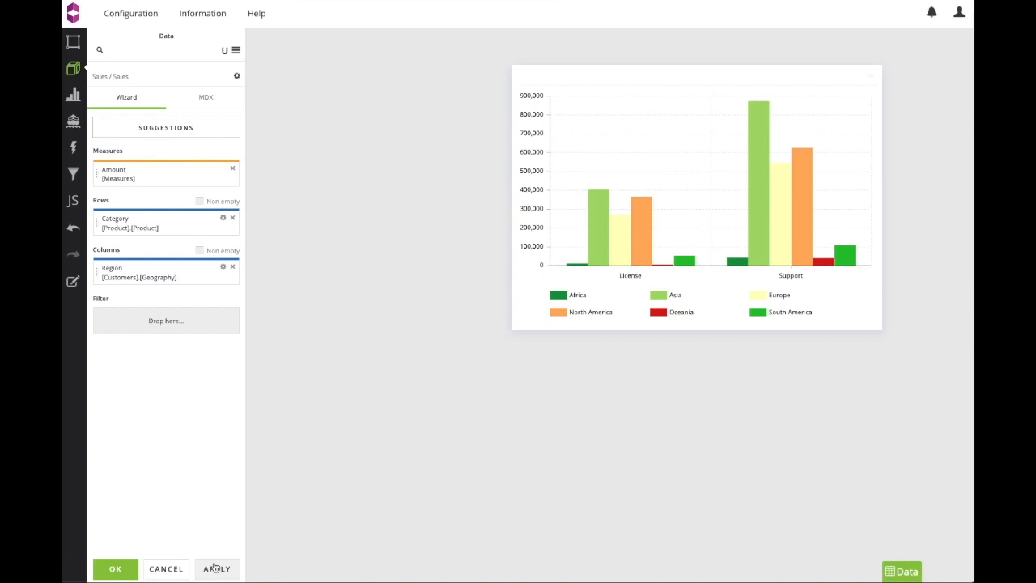
- Limit the chart's Region columns to the top 3 by Amount and accept the chart configuration
click(225, 270)
click(255, 97)
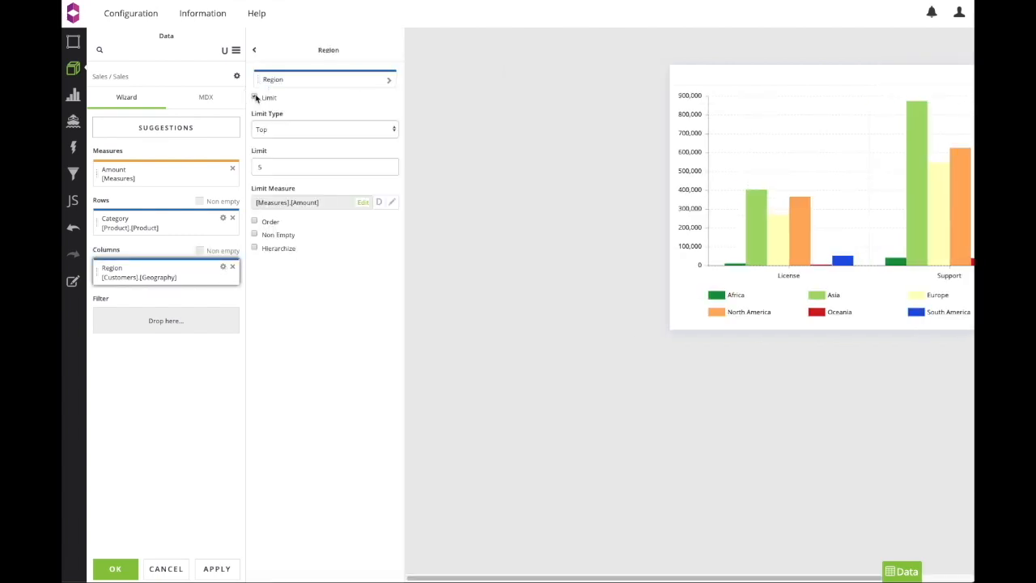
drag(266, 166, 252, 167)
text(3)
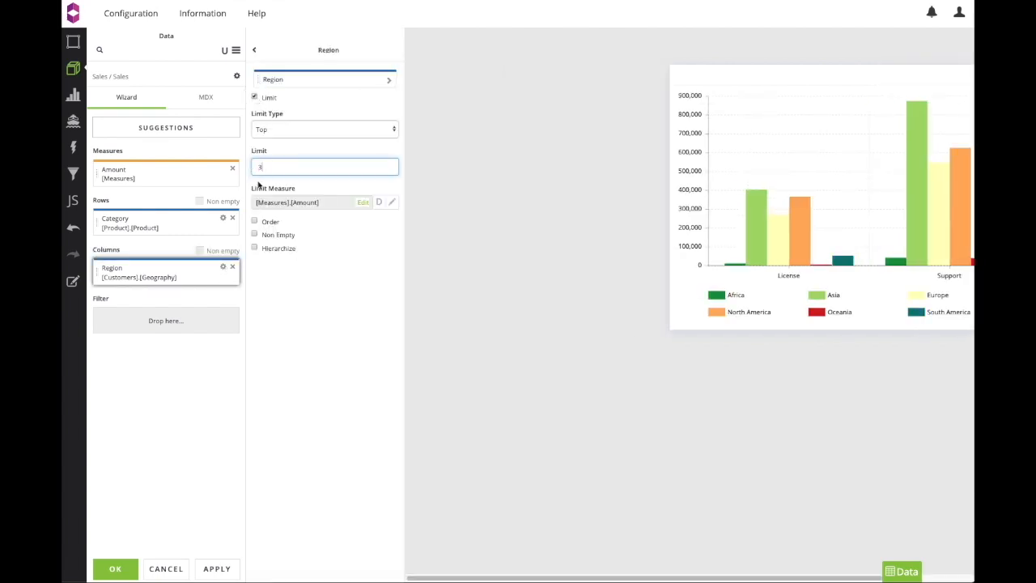
click(205, 570)
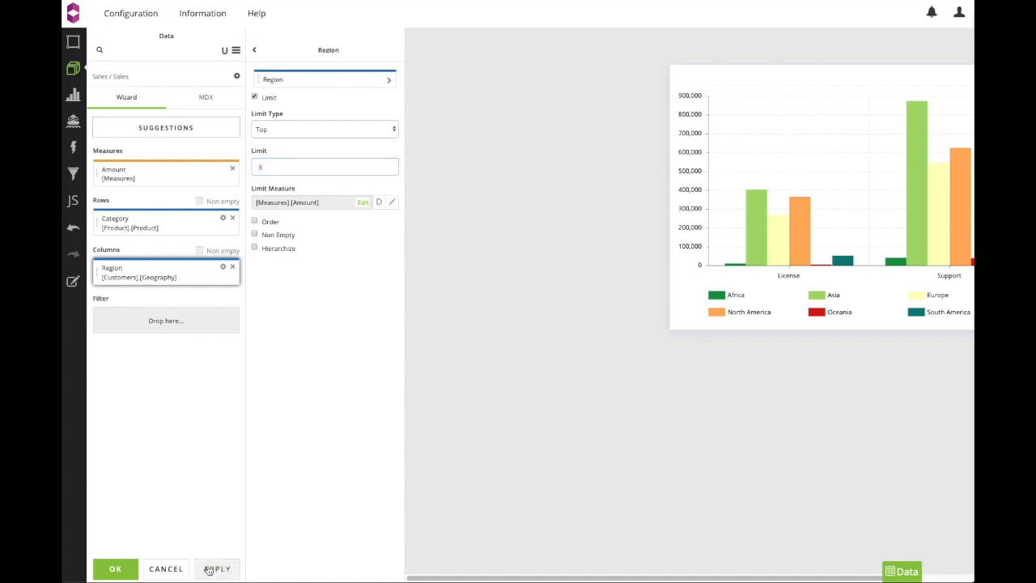
click(115, 569)
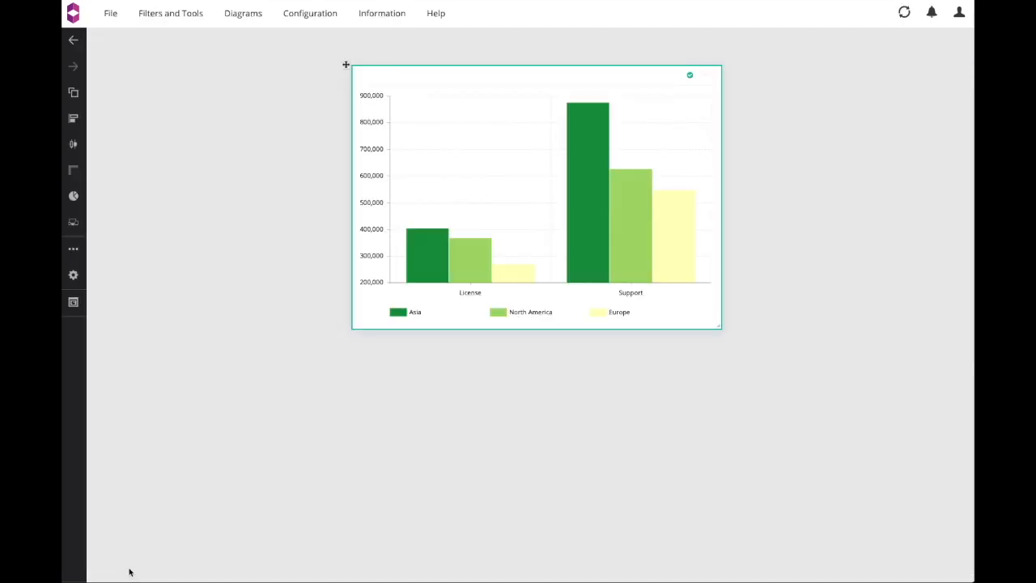
- Add a filter widget to the report and set its members to the Product level listing Personal, Server, Gold, Platinum and Silver
click(168, 15)
drag(167, 35, 180, 68)
drag(197, 136, 183, 291)
click(271, 71)
click(289, 78)
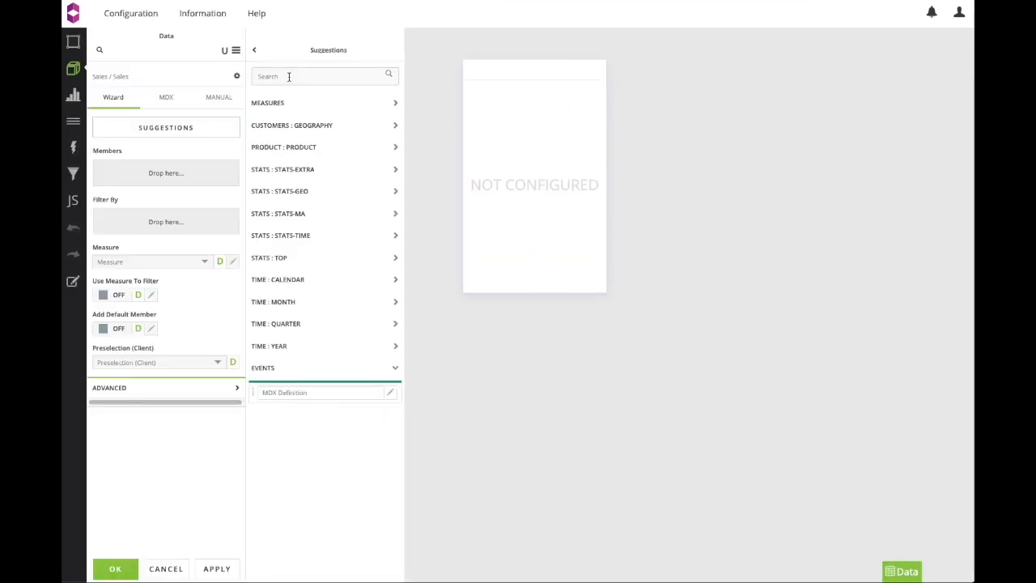
click(296, 147)
drag(267, 249, 157, 176)
- Change the filter's display type from Multi Select to Buttons List and apply the change
click(72, 94)
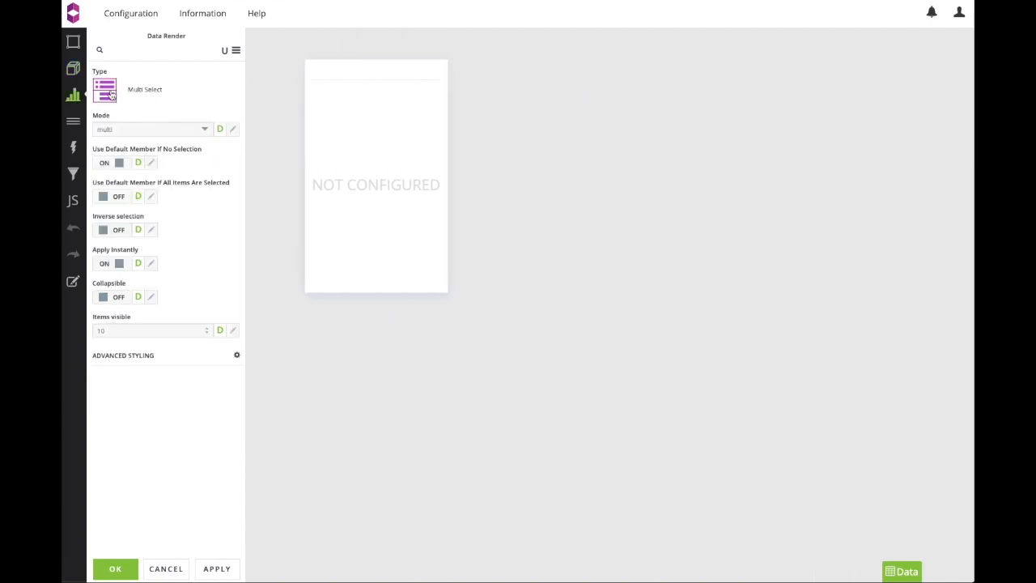
click(218, 568)
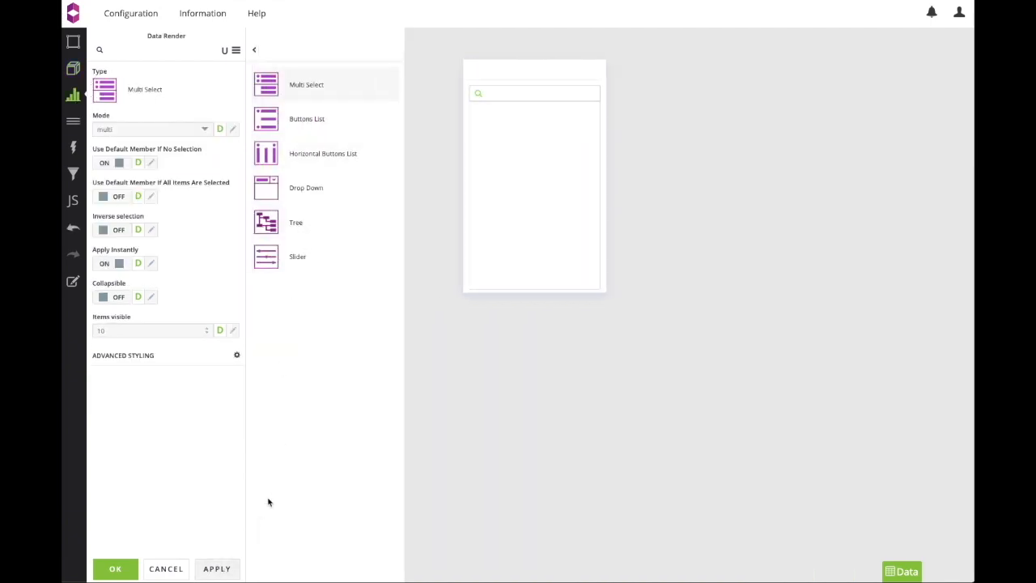
click(316, 118)
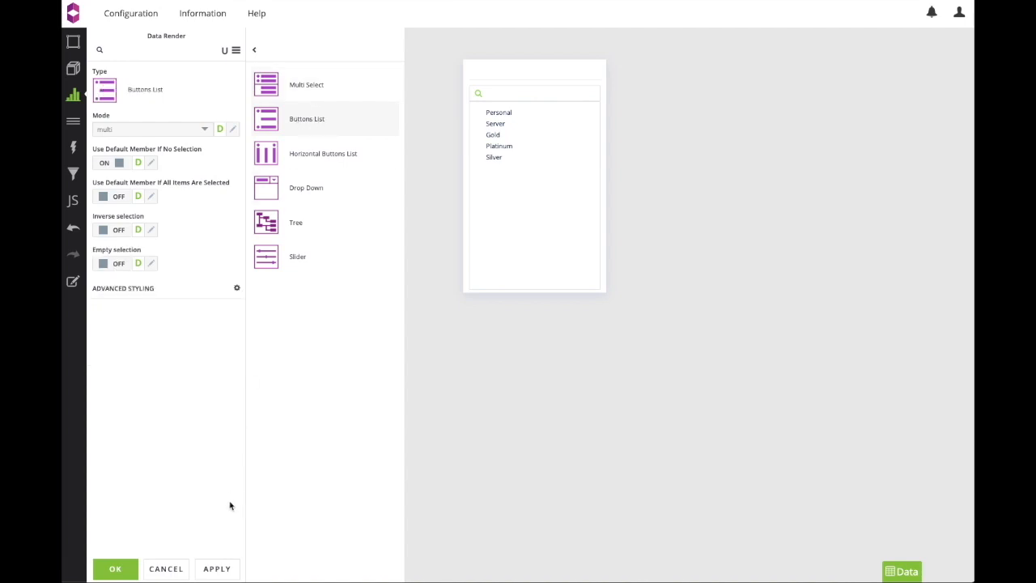
click(217, 569)
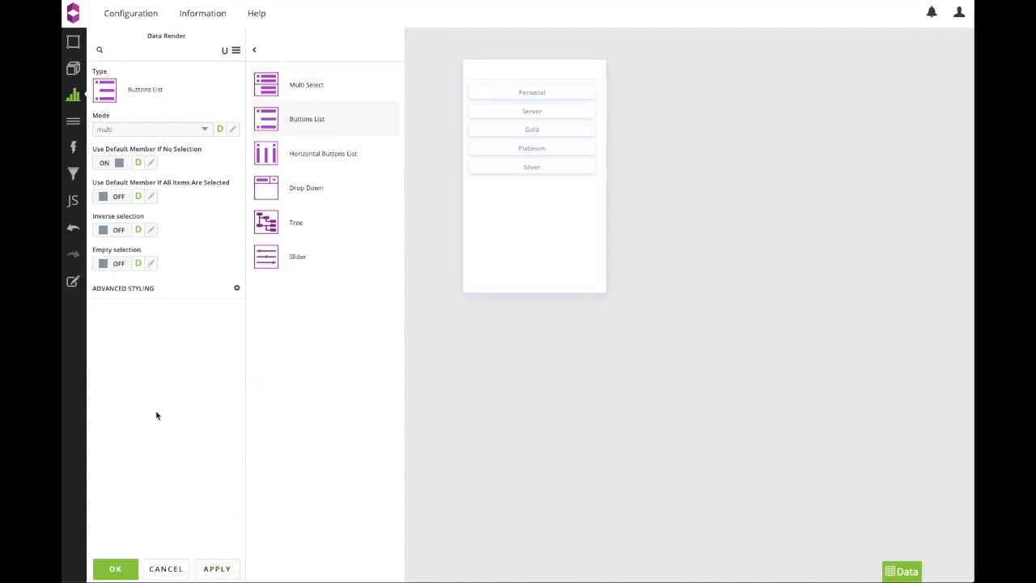
- Name the filter's on Selection event articles and accept the filter configuration
click(73, 147)
click(149, 119)
text(an)
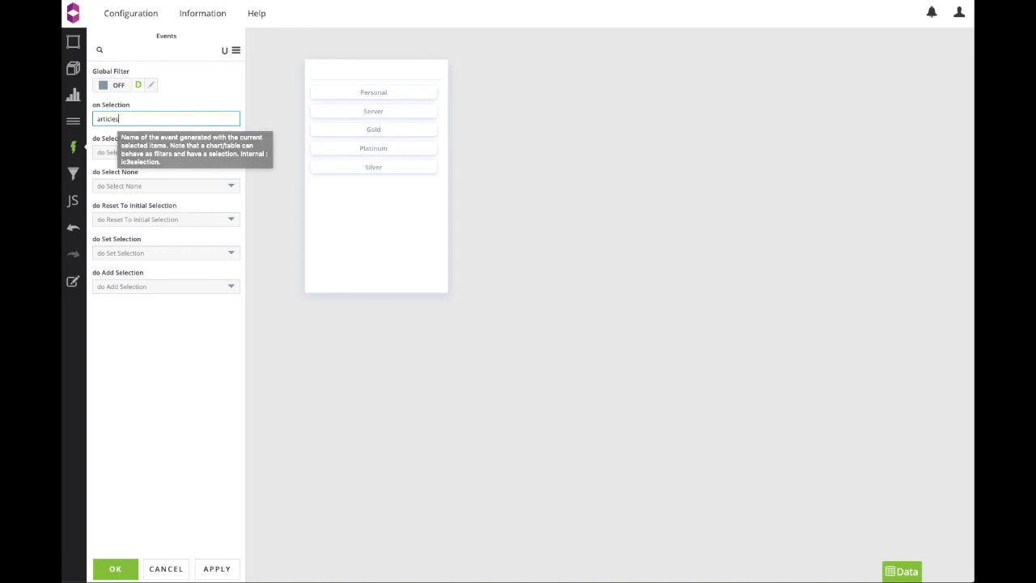
click(115, 568)
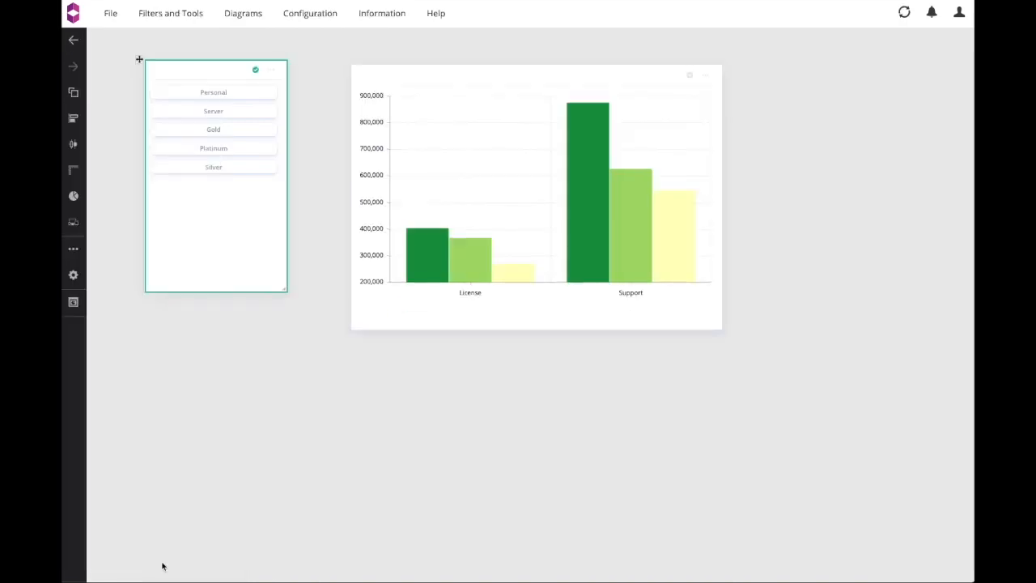
click(271, 71)
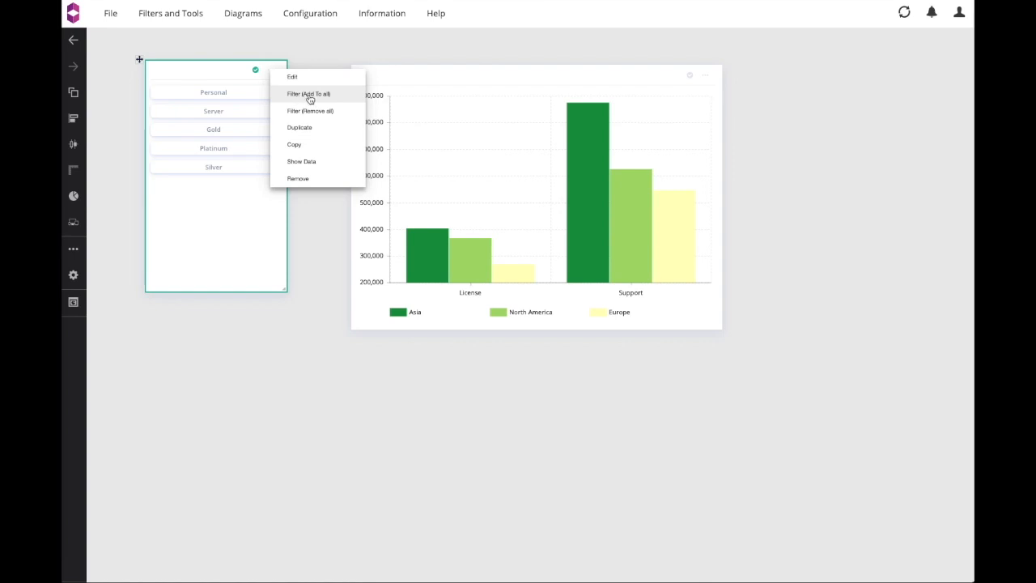
click(316, 299)
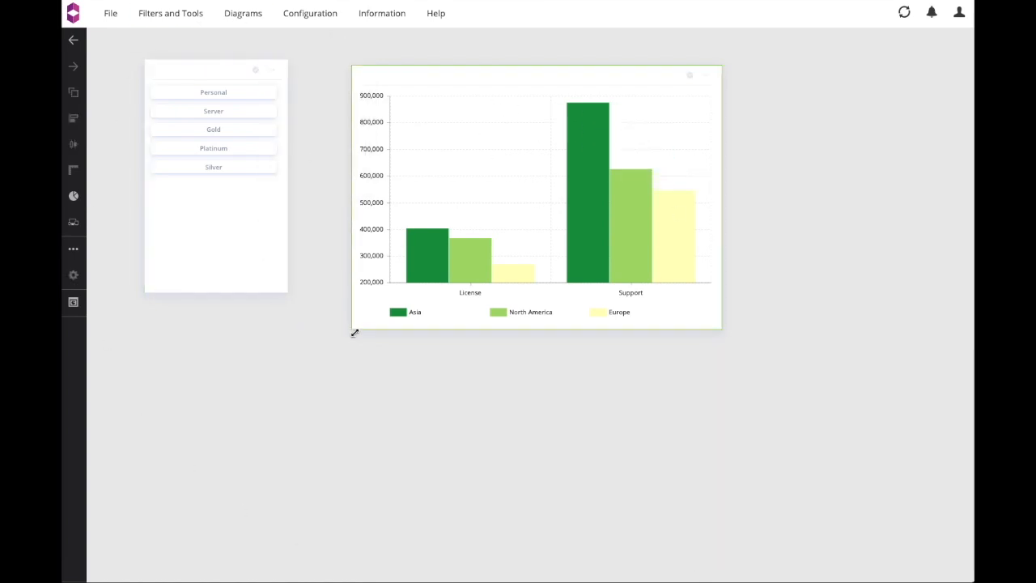
- Edit the column chart's data to use the @{articles} event as its filter, and accept the configuration
click(705, 75)
click(731, 85)
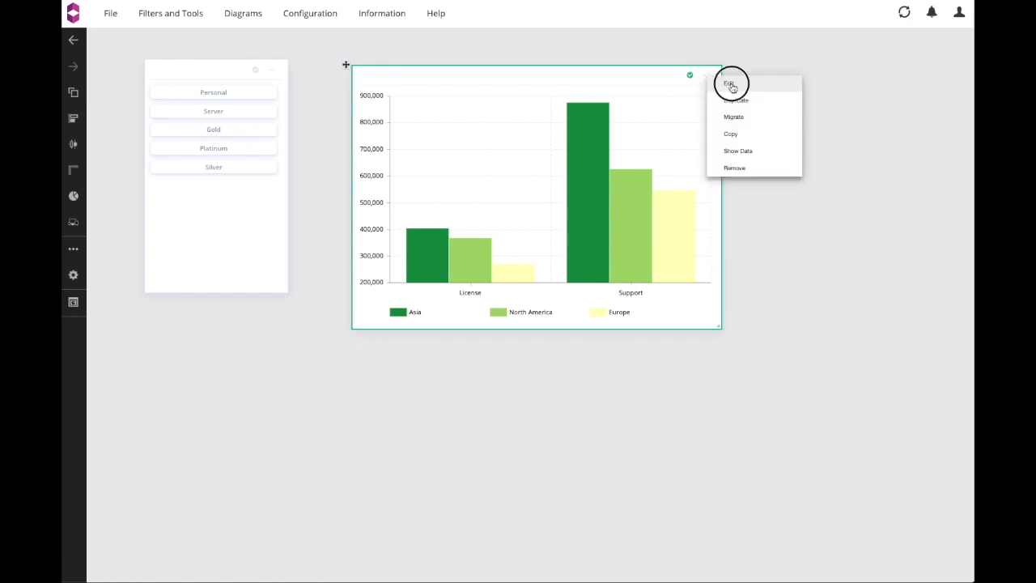
click(74, 69)
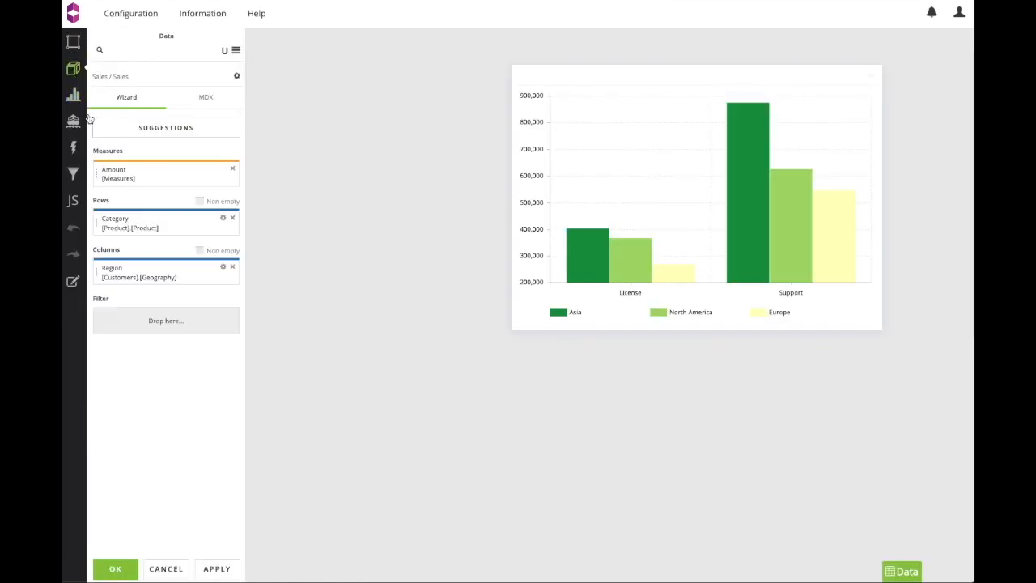
click(199, 328)
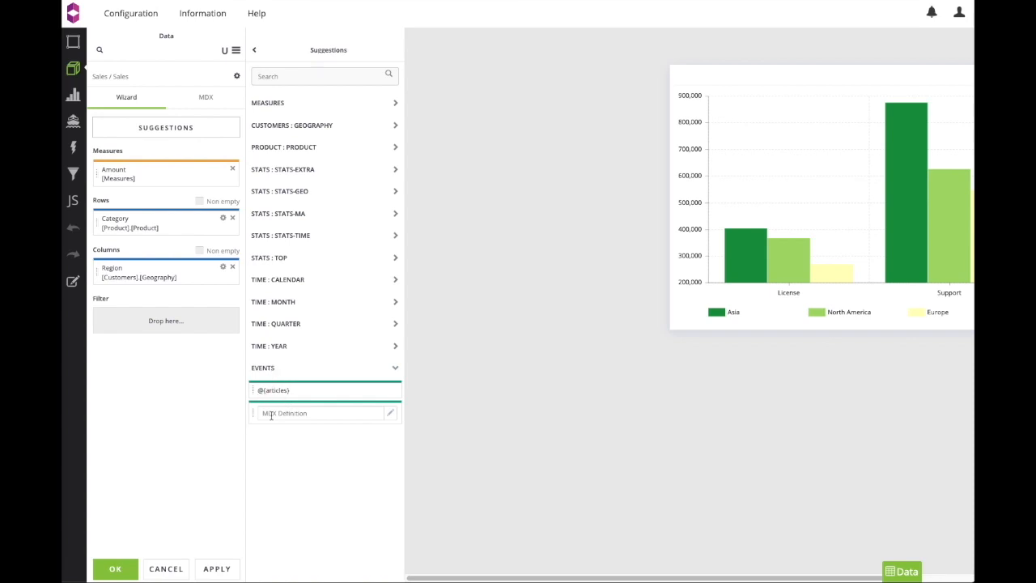
drag(275, 396, 144, 420)
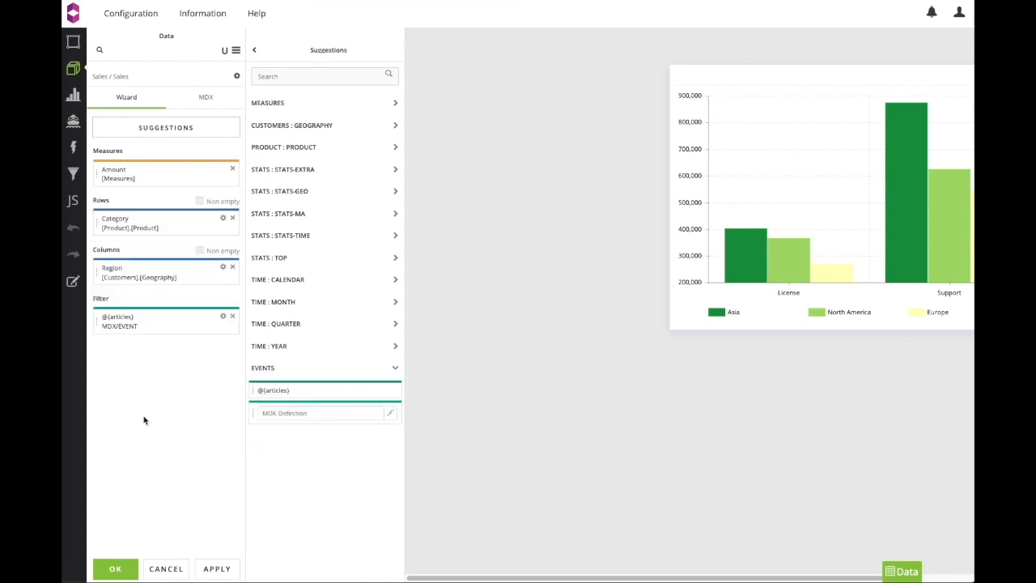
click(116, 568)
- Filter the chart by selecting Platinum, Server and Gold in the button list
click(243, 148)
click(241, 113)
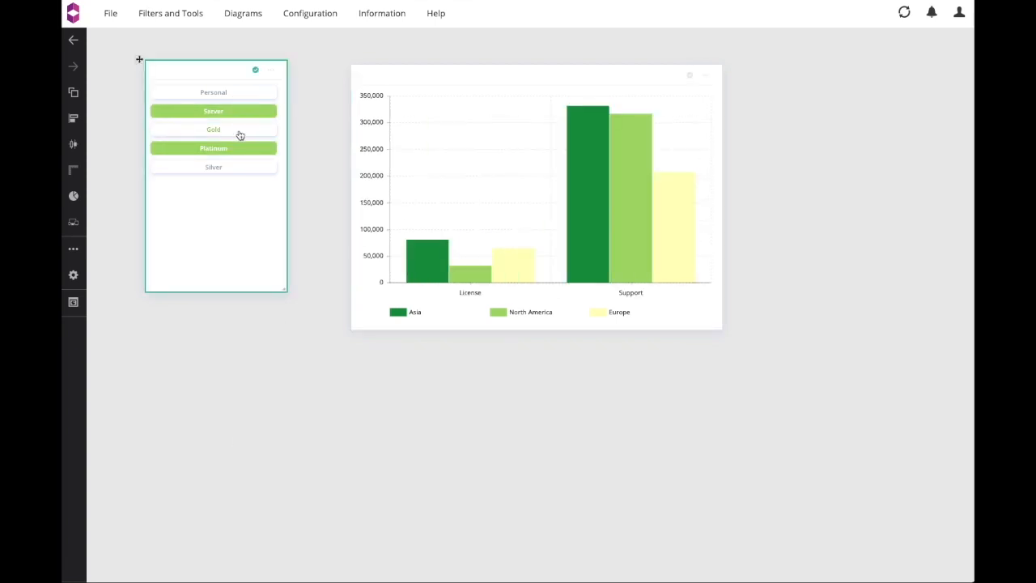
click(239, 132)
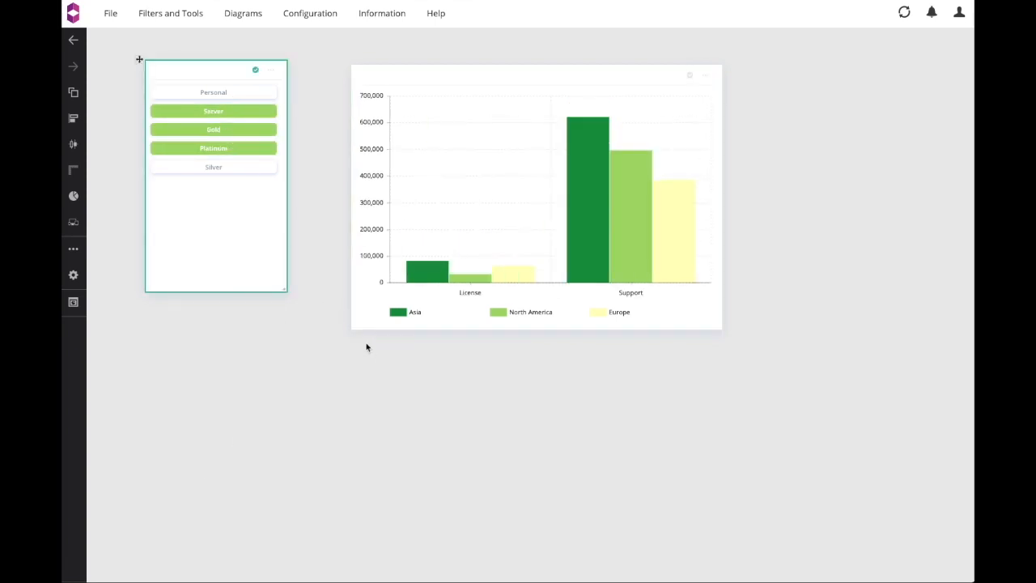